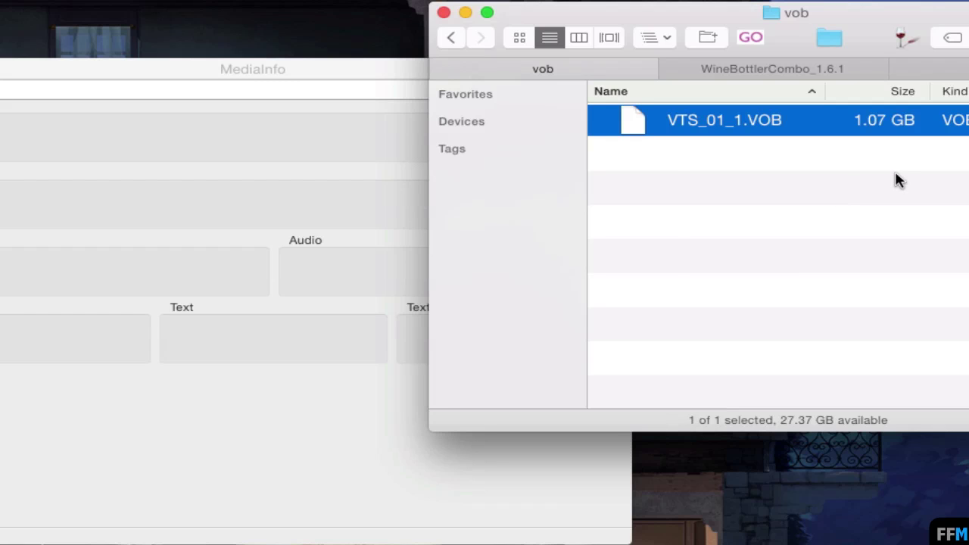
- View MediaInfo's version information, then load VTS_01_1.VOB from the vob folder to inspect its streams
{"action": "left_click", "coordinate": [7, 3]}
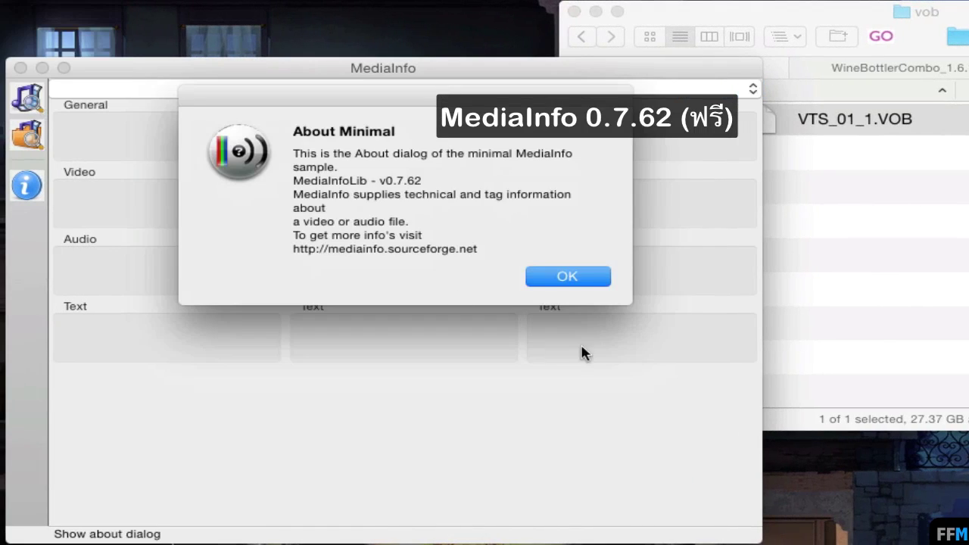
{"action": "left_click", "coordinate": [582, 277]}
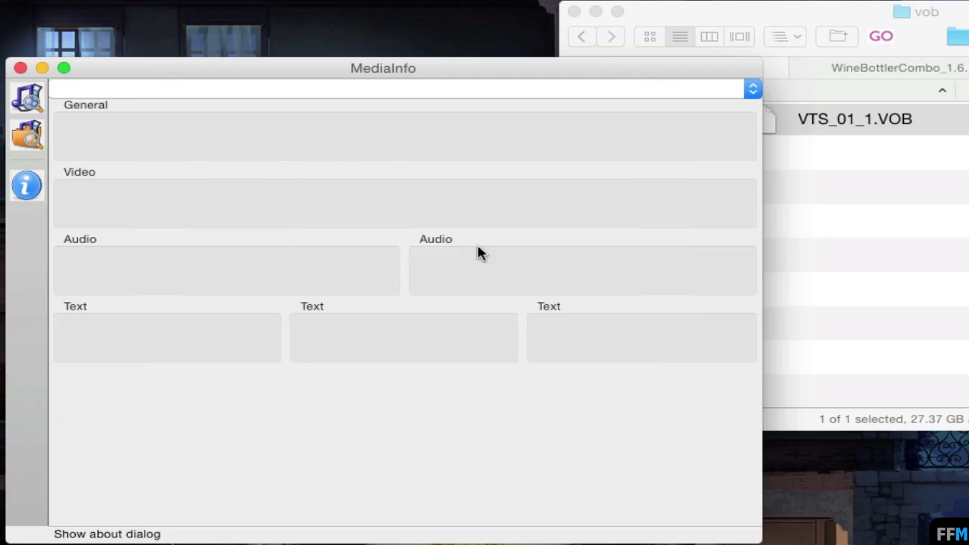
{"action": "left_click", "coordinate": [27, 97]}
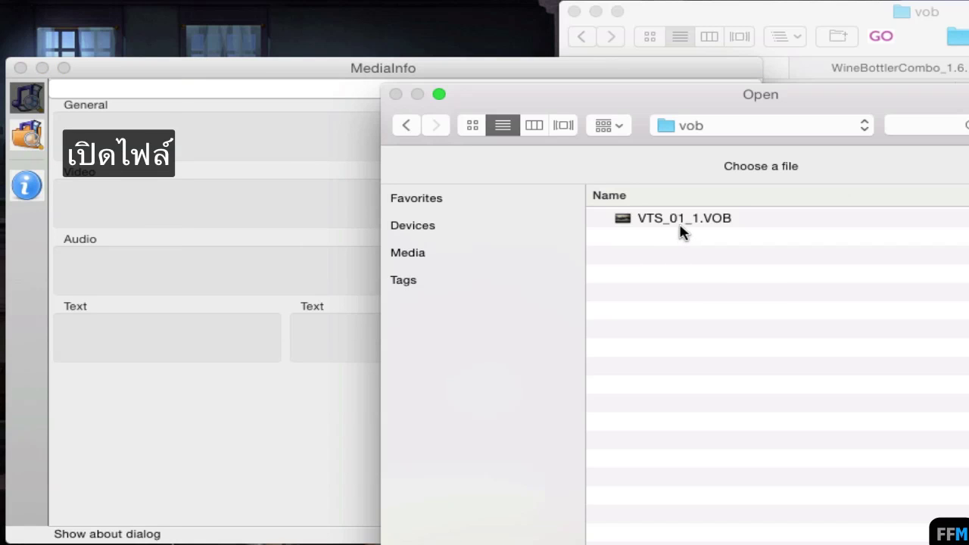
{"action": "left_click", "coordinate": [679, 221]}
{"action": "key", "text": "Return"}
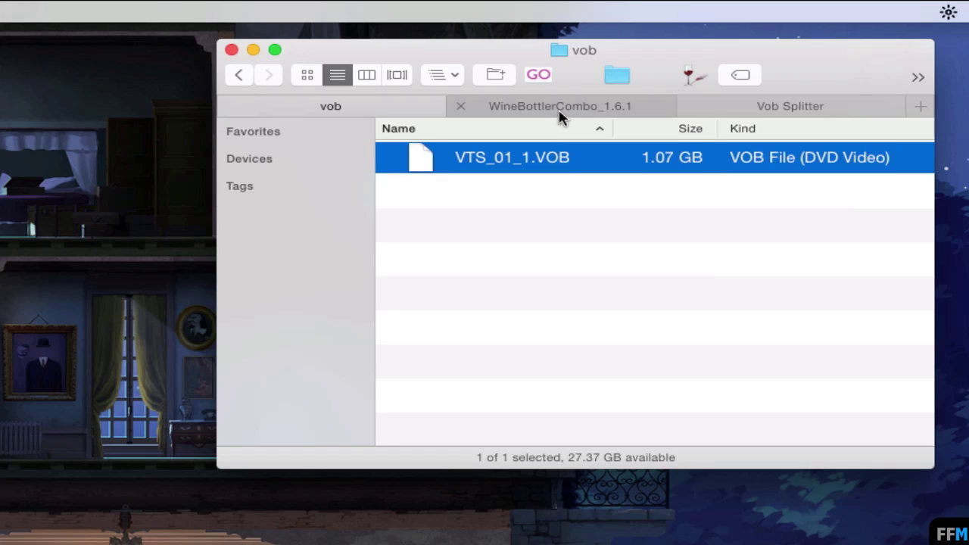
- Switch to Finder and launch Wine from the WineBottlerCombo_1.6.1 folder
{"action": "left_click", "coordinate": [557, 114]}
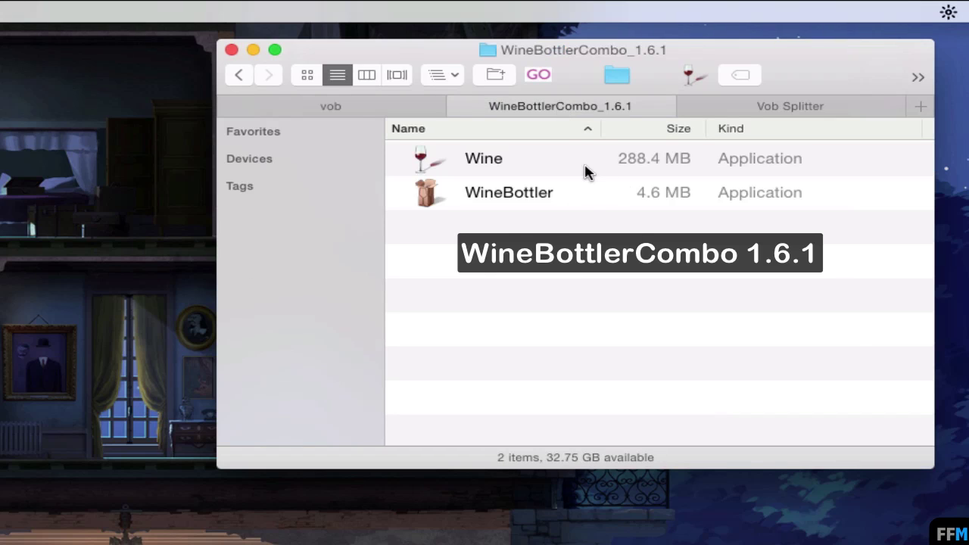
{"action": "right_click", "coordinate": [609, 173]}
{"action": "left_click", "coordinate": [612, 174]}
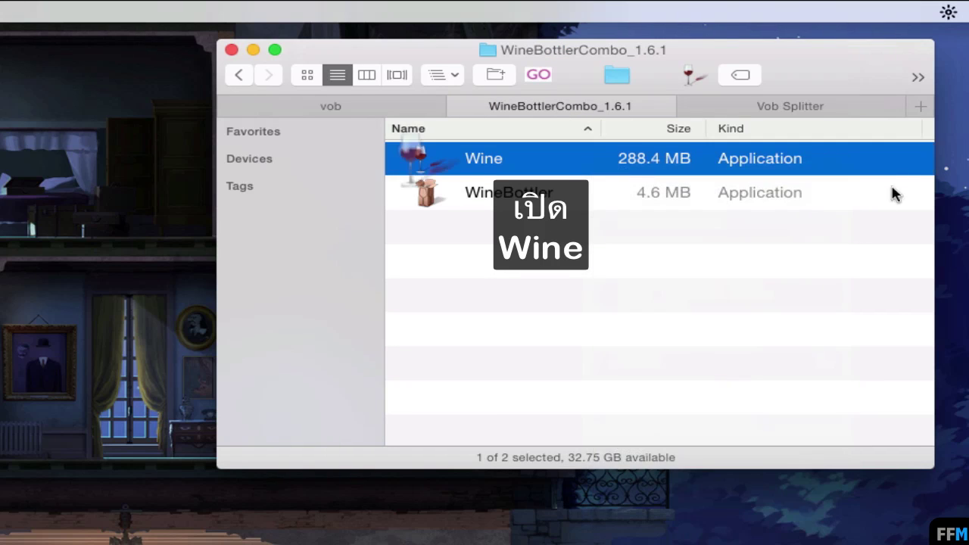
- View Wine's version information, moving its window aside, and close it
{"action": "left_click", "coordinate": [917, 10]}
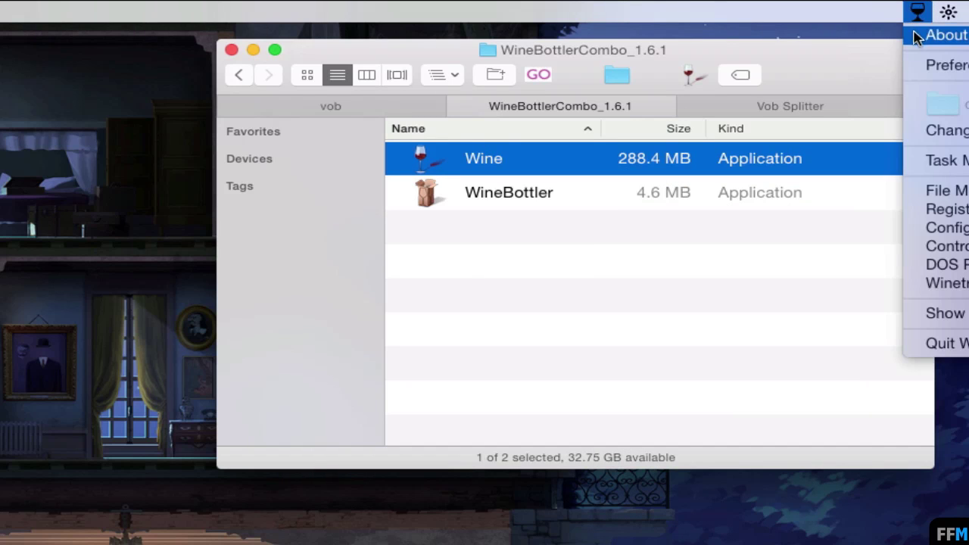
{"action": "left_click", "coordinate": [776, 184]}
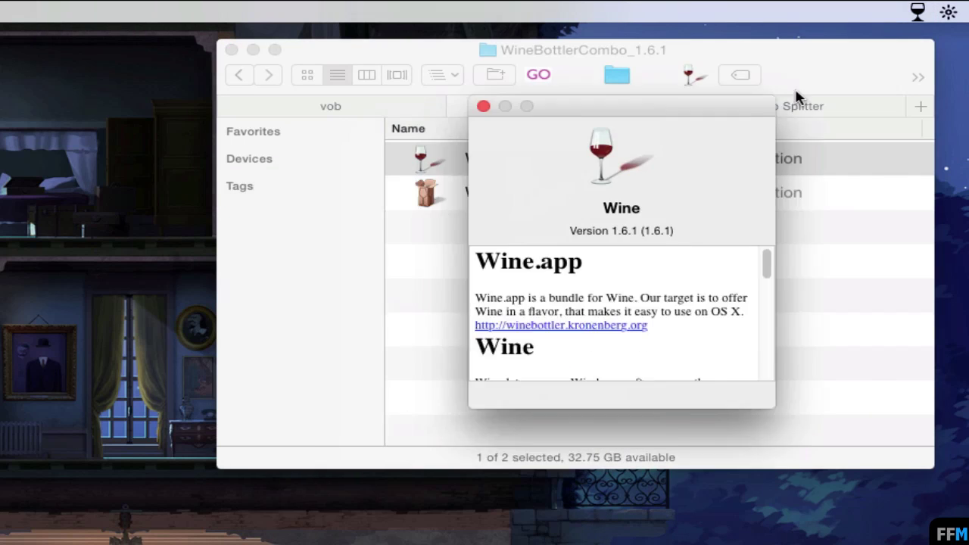
{"action": "left_click_drag", "start_coordinate": [746, 116], "coordinate": [897, 55]}
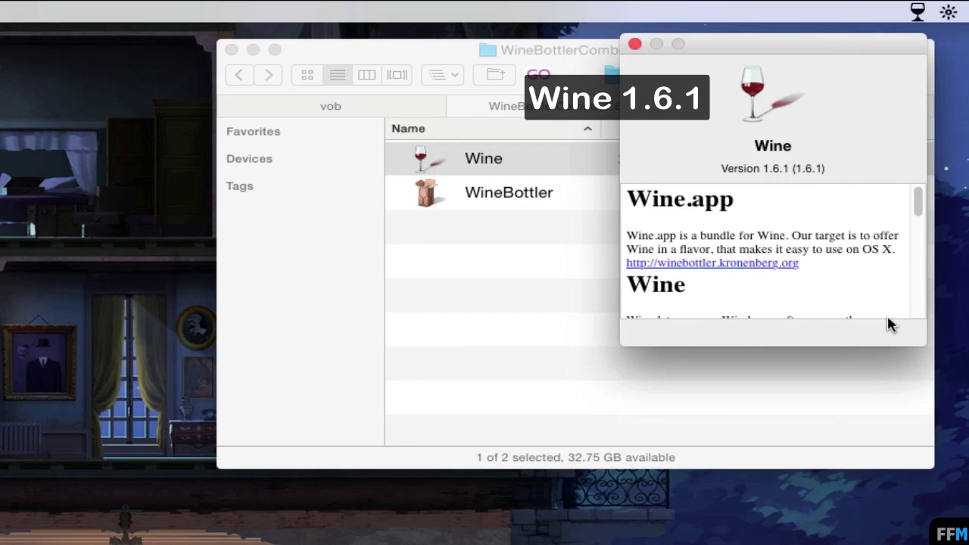
{"action": "left_click", "coordinate": [635, 46]}
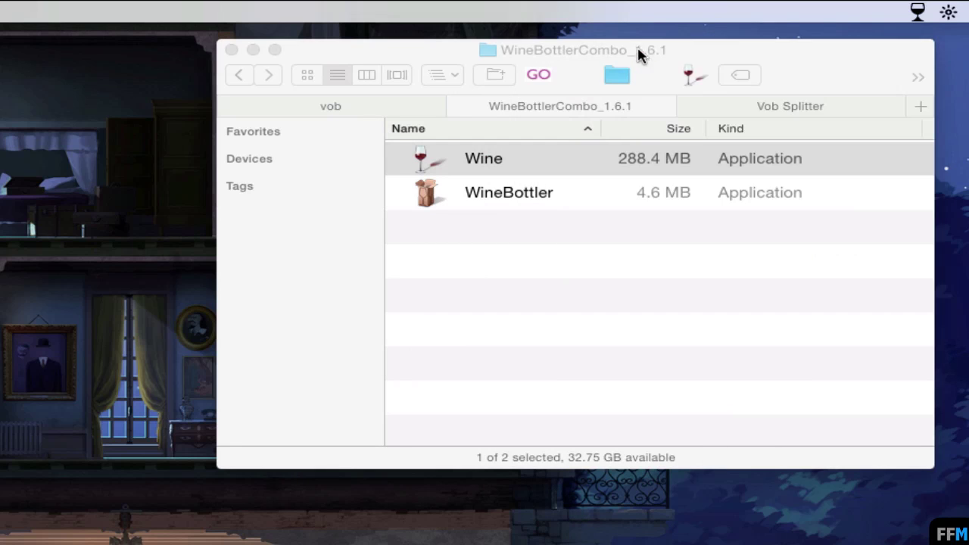
- Extract vobsplitter02.zip in the Vob Splitter folder and expand the resulting vobsplitter02 folder
{"action": "left_click", "coordinate": [736, 107]}
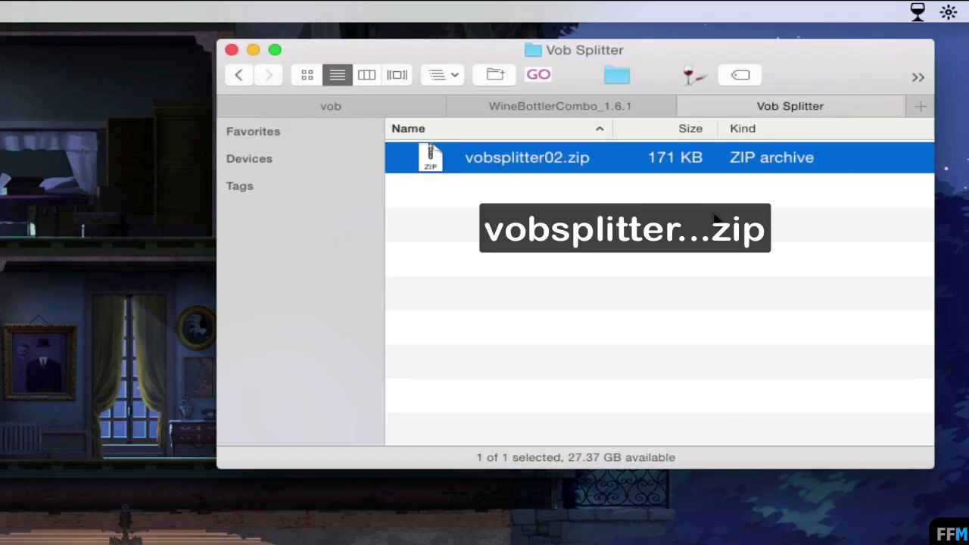
{"action": "right_click", "coordinate": [621, 158]}
{"action": "left_click", "coordinate": [658, 162]}
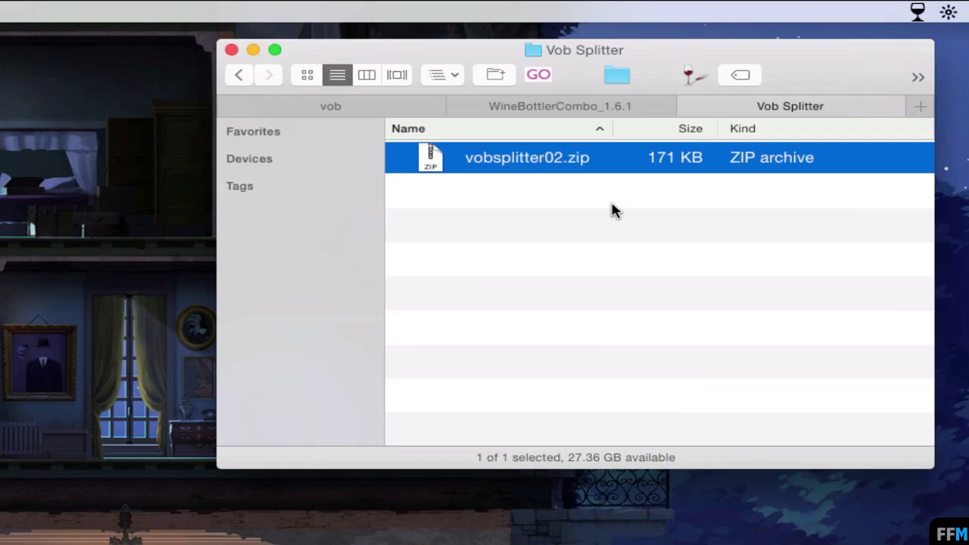
{"action": "left_click", "coordinate": [398, 159]}
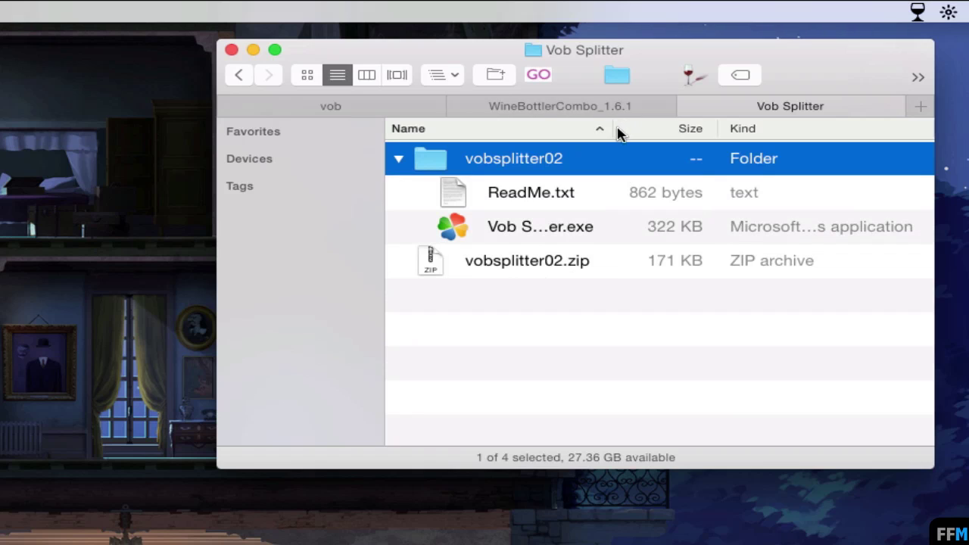
- Widen the Name column to show full file names and run Vob Splitter.exe with Wine
{"action": "left_click_drag", "start_coordinate": [616, 132], "coordinate": [686, 134]}
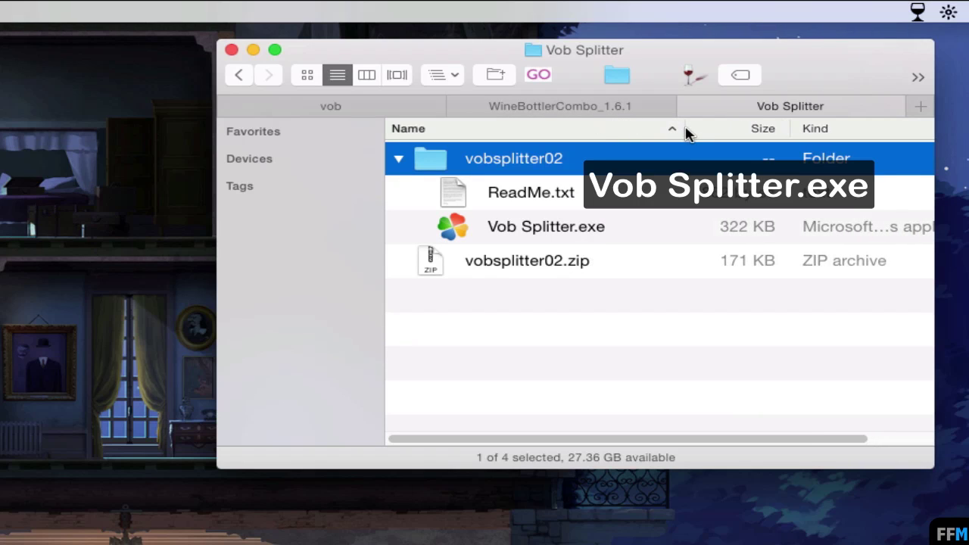
{"action": "left_click", "coordinate": [640, 227]}
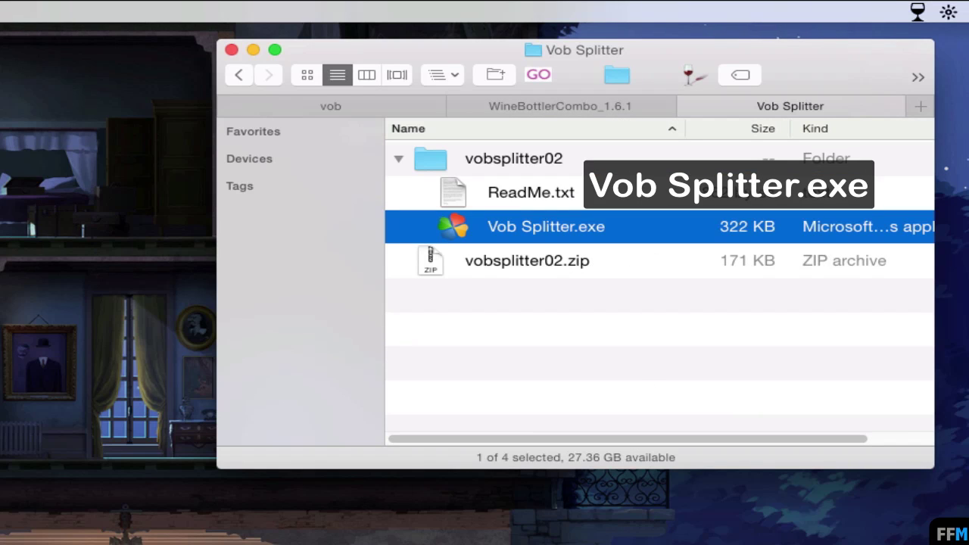
{"action": "left_click_drag", "start_coordinate": [453, 227], "coordinate": [477, 163]}
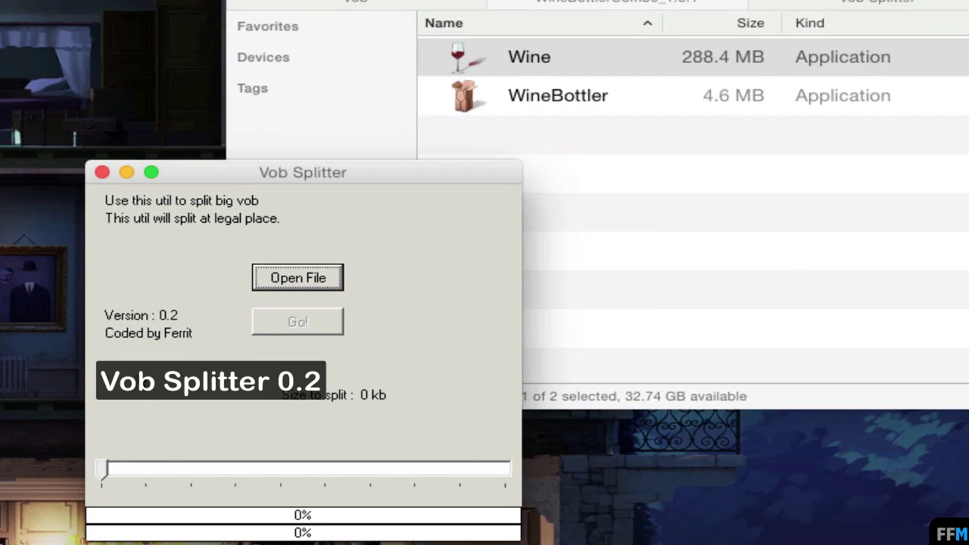
- Load VTS_01_1.VOB from the vob folder into Vob Splitter and set the split size to 299 Mb
{"action": "left_click", "coordinate": [339, 278]}
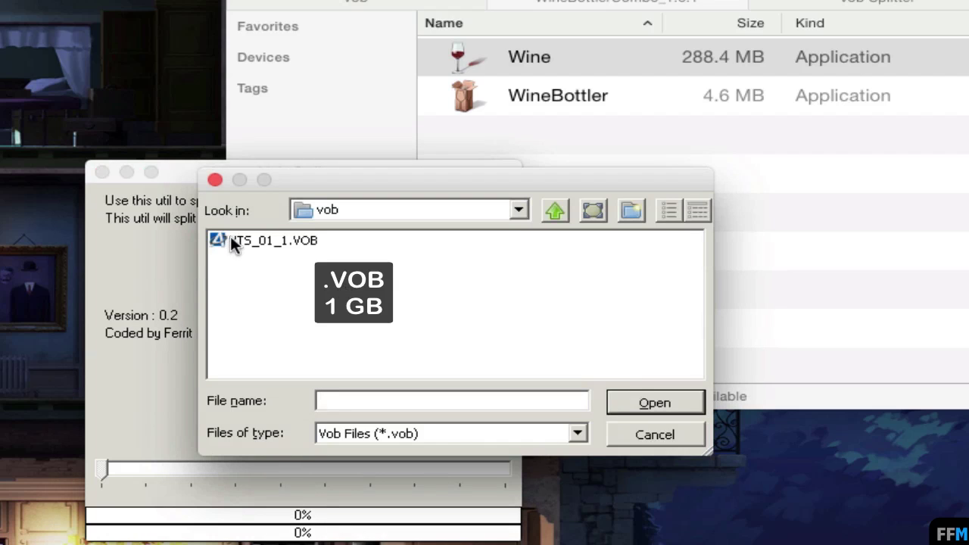
{"action": "left_click", "coordinate": [231, 240]}
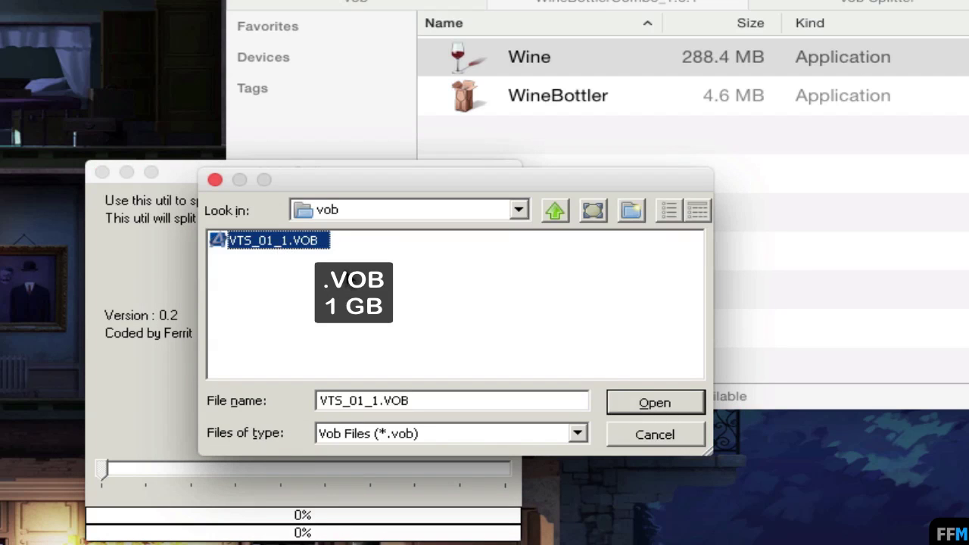
{"action": "left_click", "coordinate": [688, 405]}
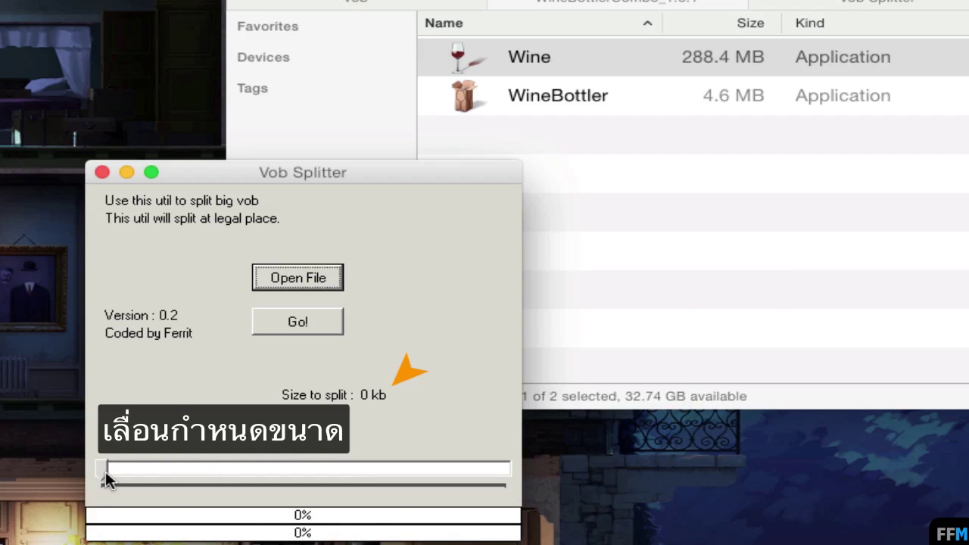
{"action": "left_click_drag", "start_coordinate": [104, 470], "coordinate": [218, 475]}
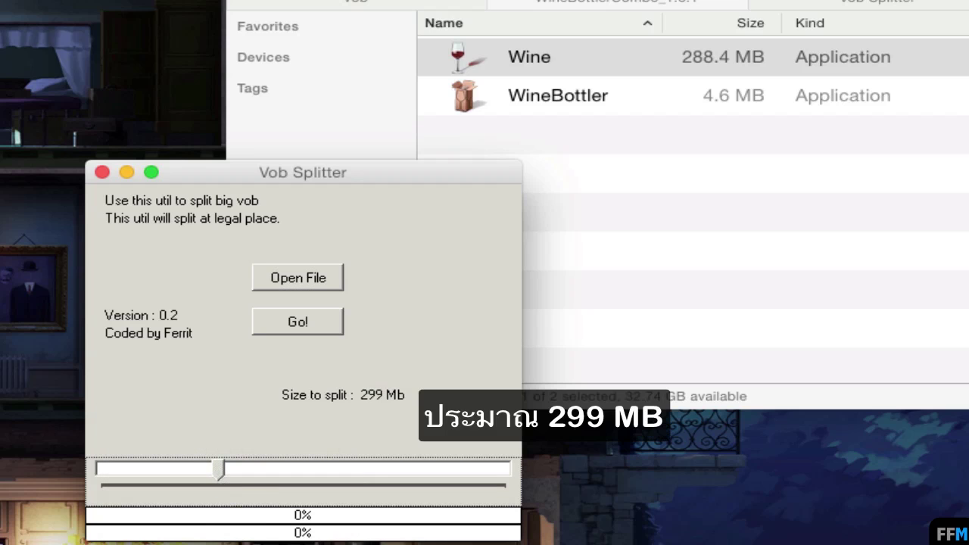
- Display the vob folder in Finder, then split the loaded VOB in Vob Splitter, saving the parts there under the name spl
{"action": "left_click", "coordinate": [391, 2]}
{"action": "left_click", "coordinate": [391, 3]}
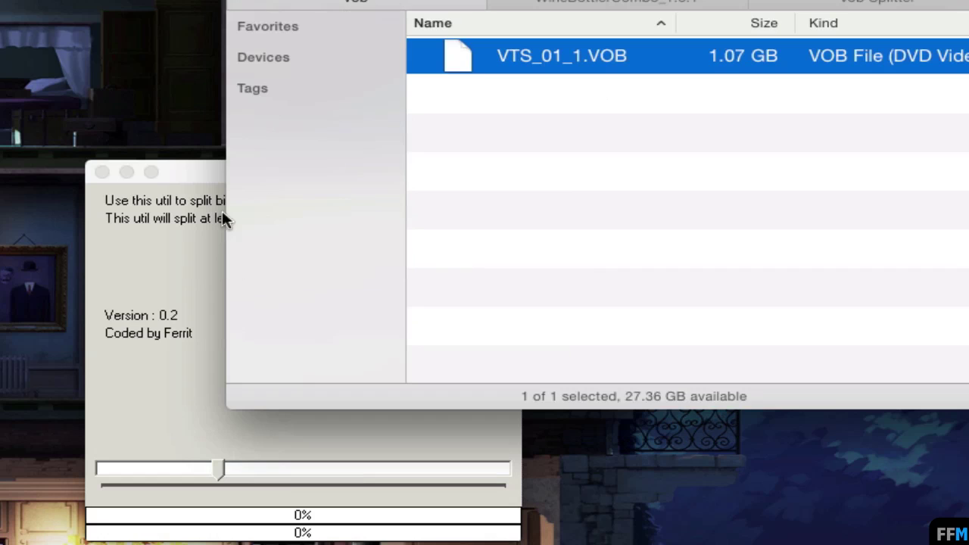
{"action": "left_click", "coordinate": [208, 173]}
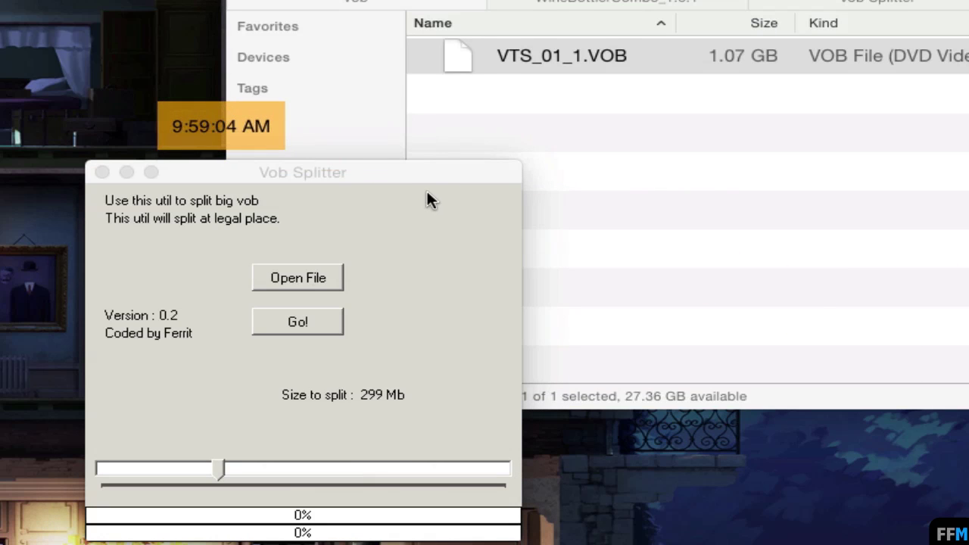
{"action": "left_click", "coordinate": [454, 177]}
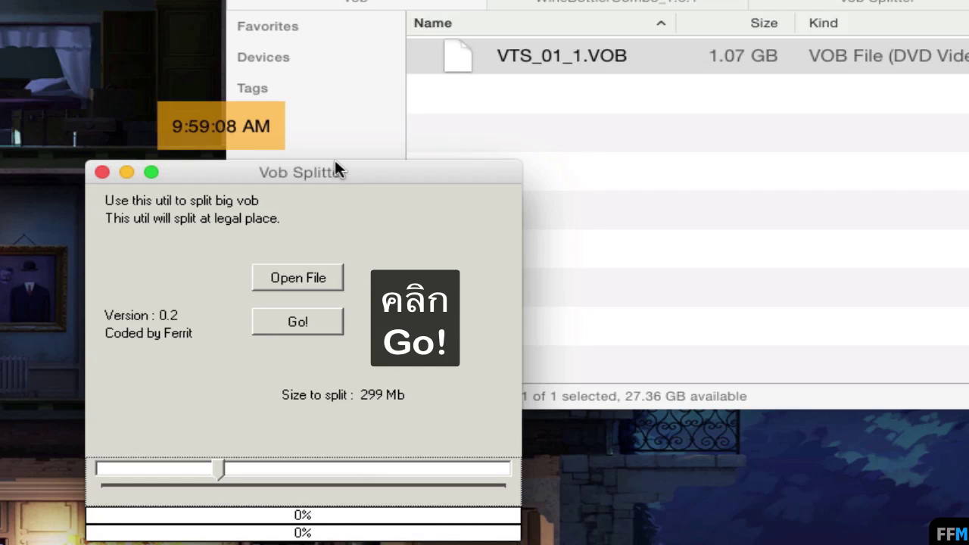
{"action": "left_click", "coordinate": [336, 322]}
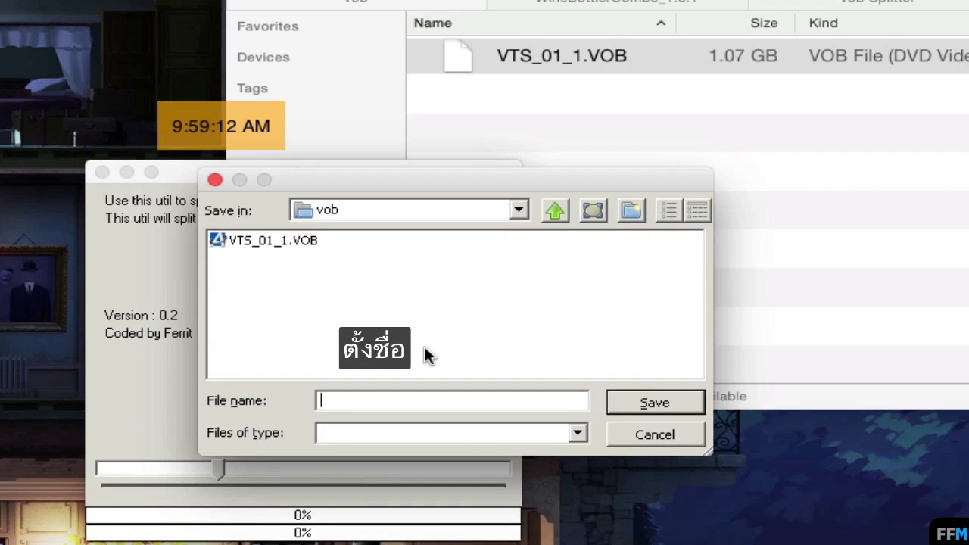
{"action": "type", "text": "spl"}
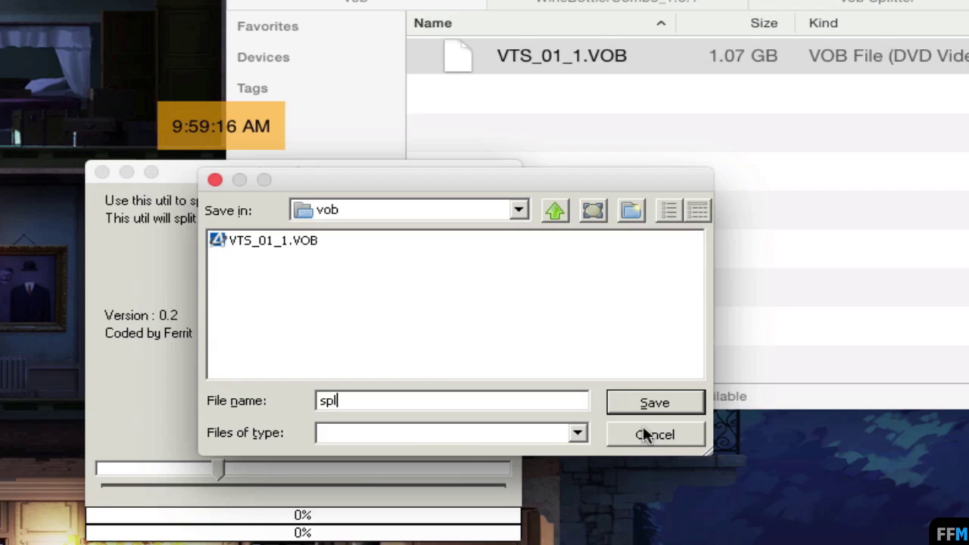
{"action": "left_click", "coordinate": [655, 401]}
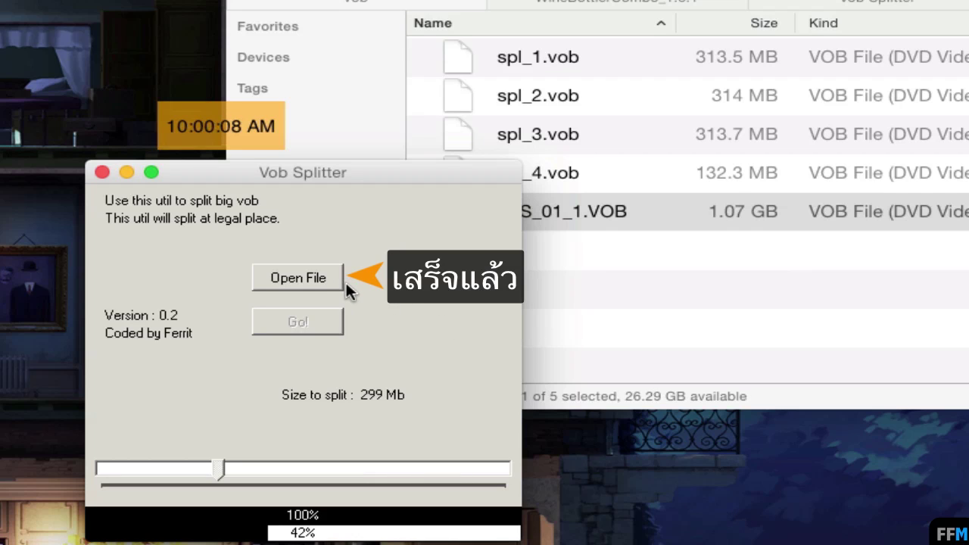
- Switch to MediaInfo and load the split part spl_3.vob to inspect its video, audio and subtitle streams
{"action": "left_click", "coordinate": [258, 106]}
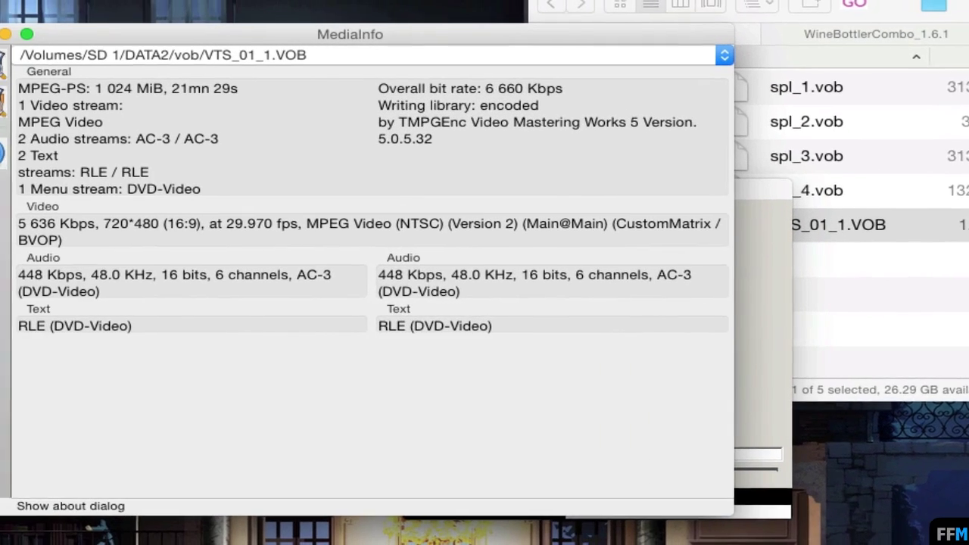
{"action": "left_click", "coordinate": [24, 72]}
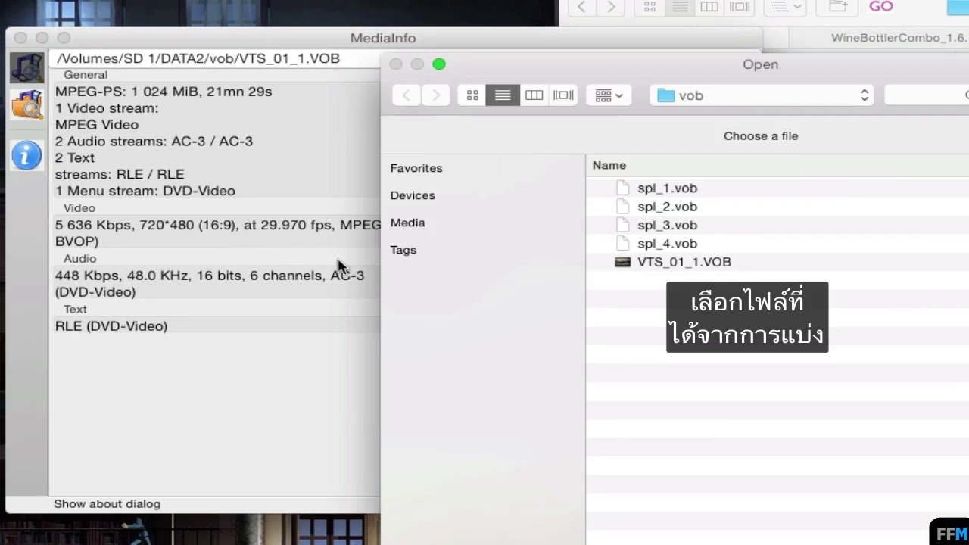
{"action": "left_click", "coordinate": [702, 225]}
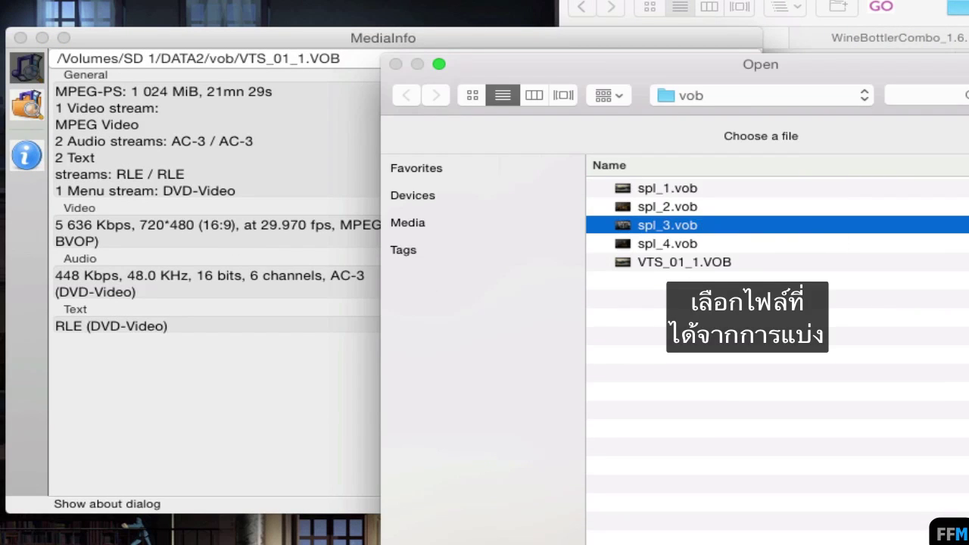
{"action": "key", "text": "Return"}
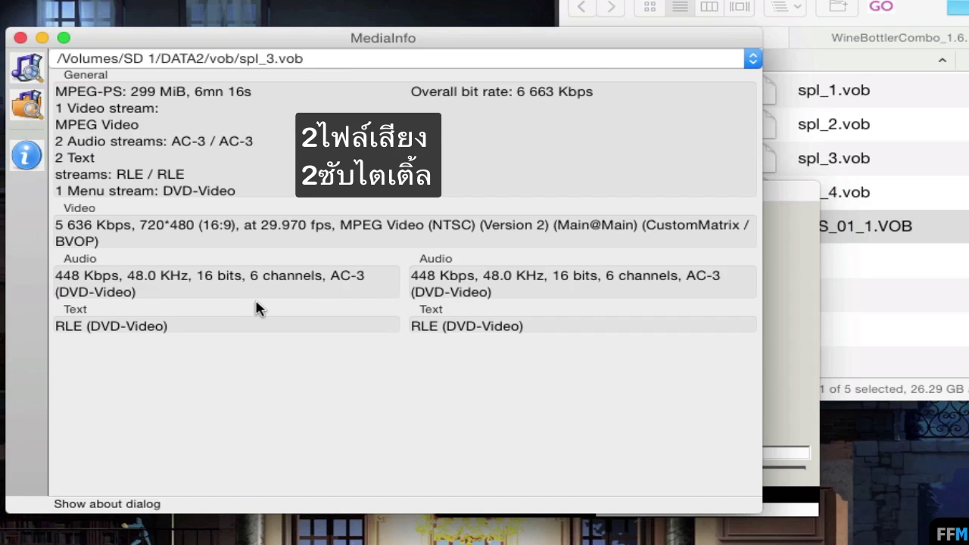
- Put MediaInfo away, switch to VLC media player and view its version information, then close it
{"action": "left_click", "coordinate": [38, 38]}
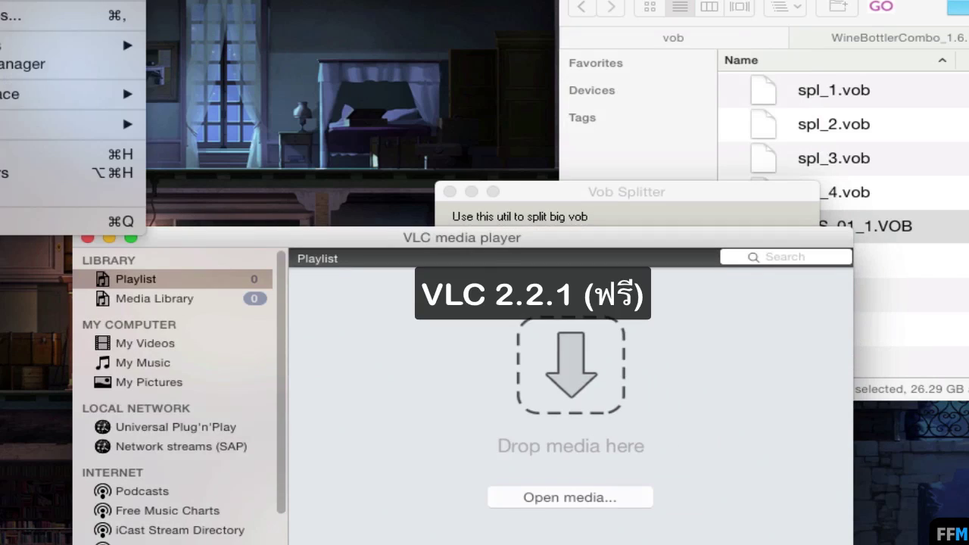
{"action": "left_click", "coordinate": [46, 2]}
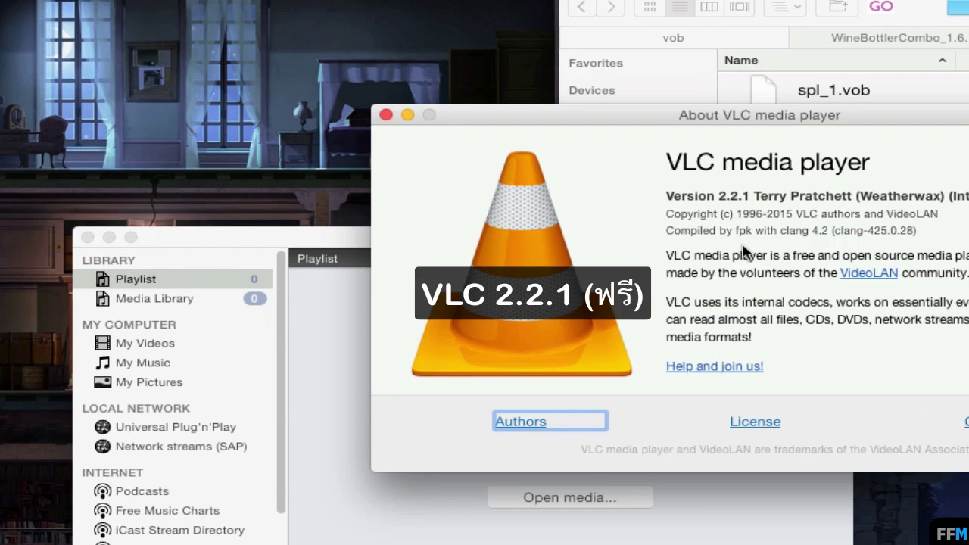
{"action": "left_click", "coordinate": [386, 114]}
- Play spl_4.vob from the vob folder in VLC media player and pause it near the start to check the playback time
{"action": "left_click", "coordinate": [908, 225]}
{"action": "left_click", "coordinate": [930, 195]}
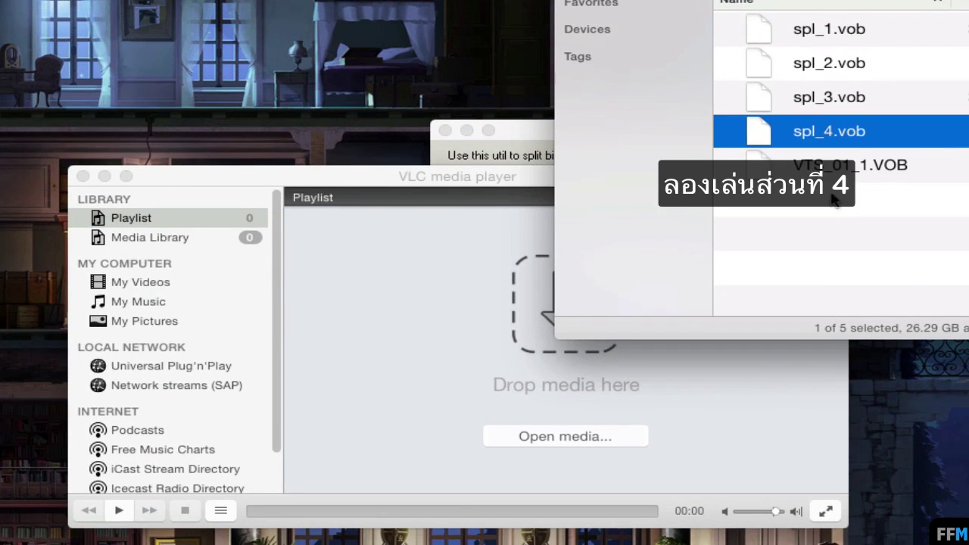
{"action": "left_click_drag", "start_coordinate": [853, 143], "coordinate": [493, 370]}
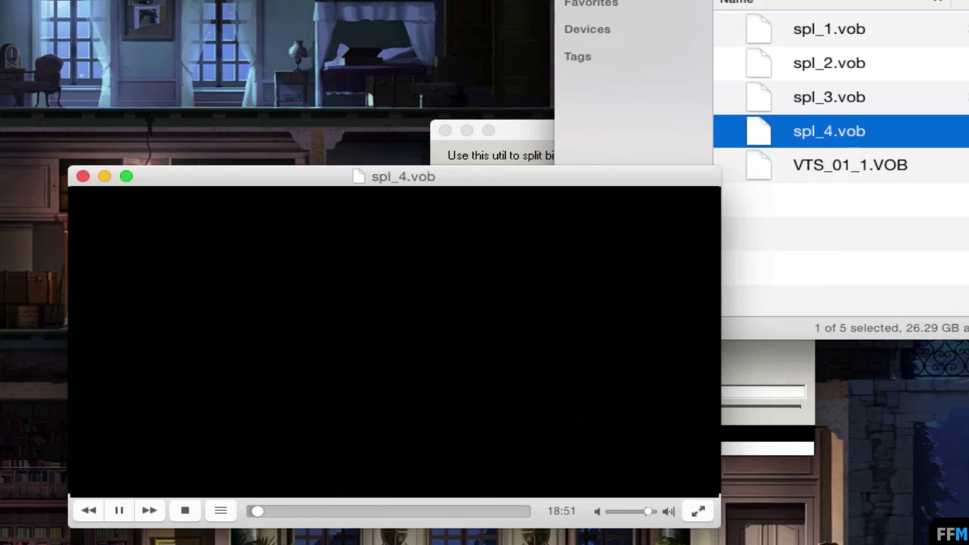
{"action": "left_click", "coordinate": [119, 512]}
{"action": "left_click", "coordinate": [573, 527]}
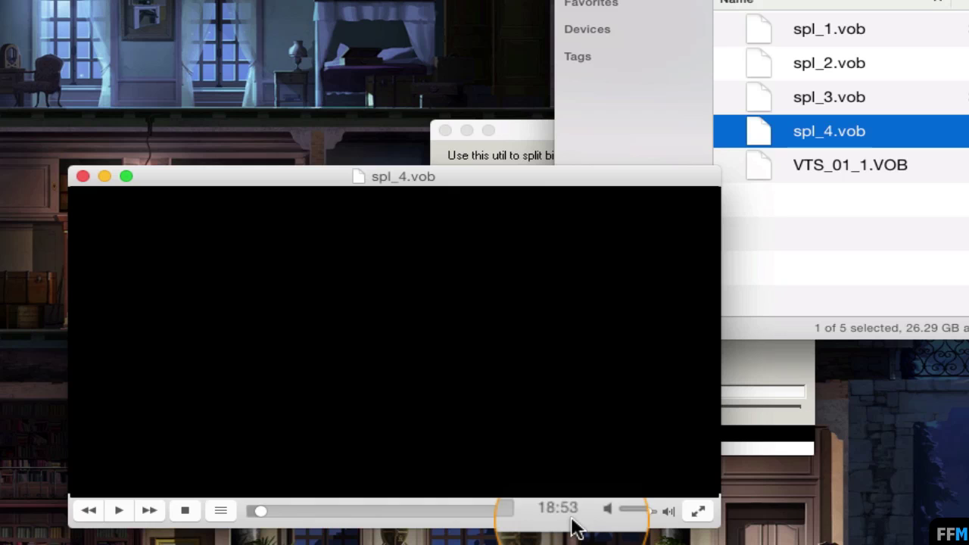
- Jump near the end of spl_4.vob and play it out to check its full duration, and remove it from the playlist
{"action": "left_click", "coordinate": [520, 510]}
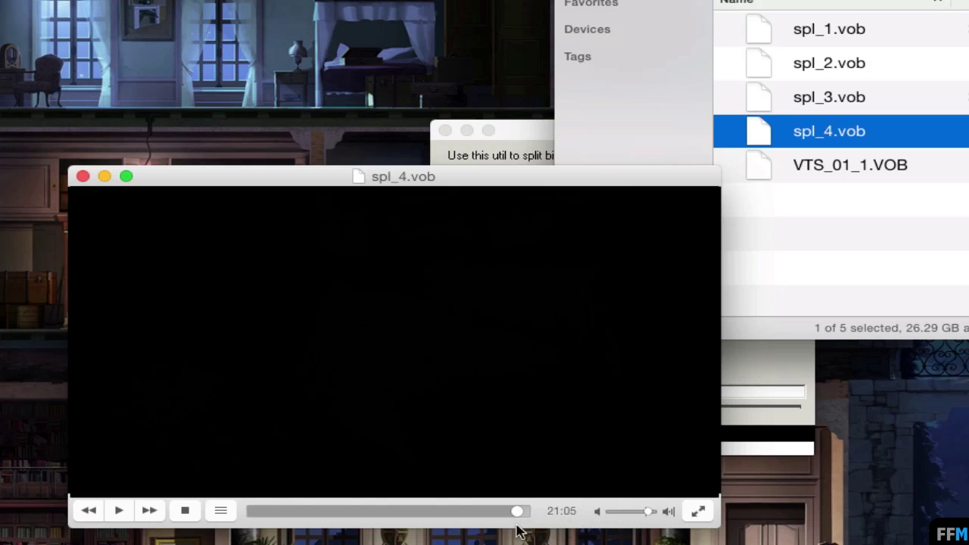
{"action": "left_click", "coordinate": [562, 512]}
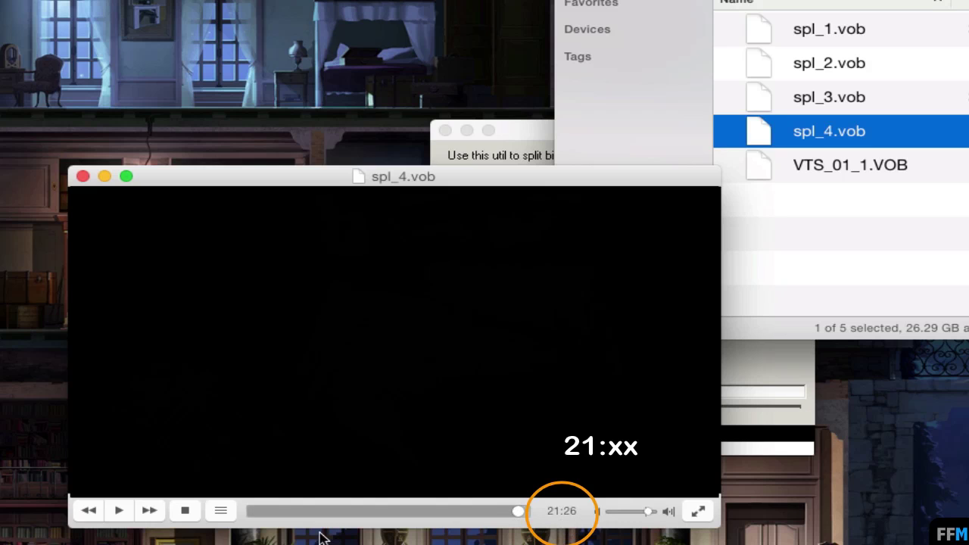
{"action": "left_click", "coordinate": [120, 512]}
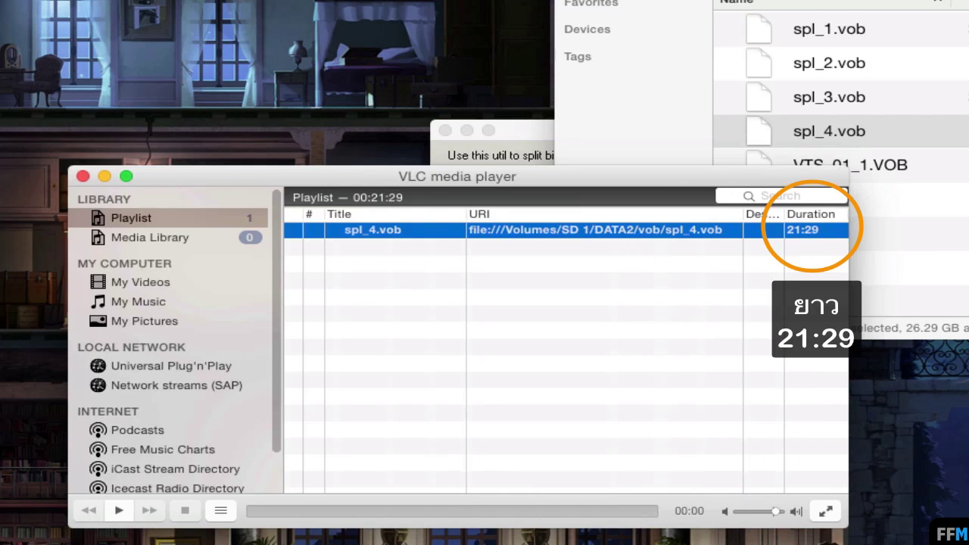
{"action": "key", "text": "BackSpace"}
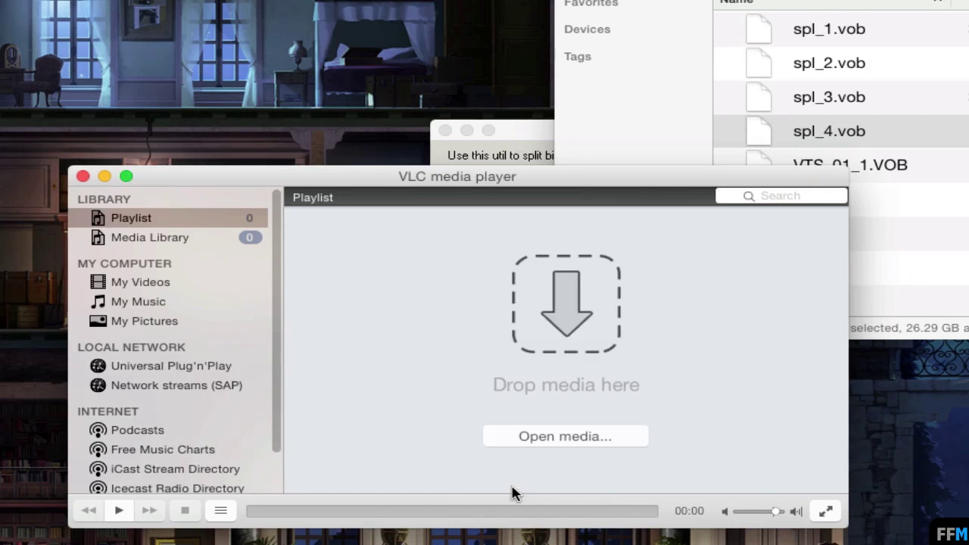
- Play spl_1.vob from the vob folder in VLC, checking the playback time while paused near the start and near the end
{"action": "left_click", "coordinate": [906, 39]}
{"action": "left_click", "coordinate": [816, 41]}
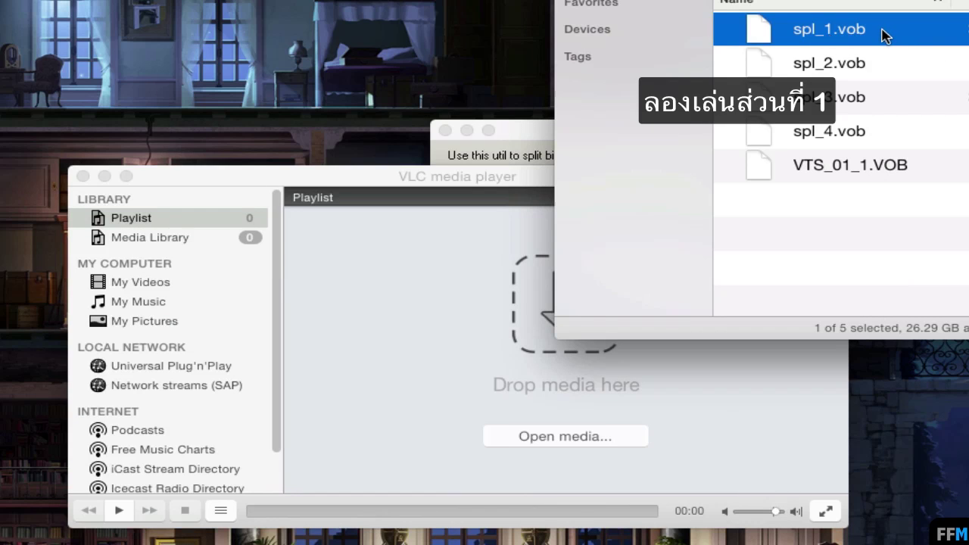
{"action": "left_click_drag", "start_coordinate": [886, 34], "coordinate": [466, 382]}
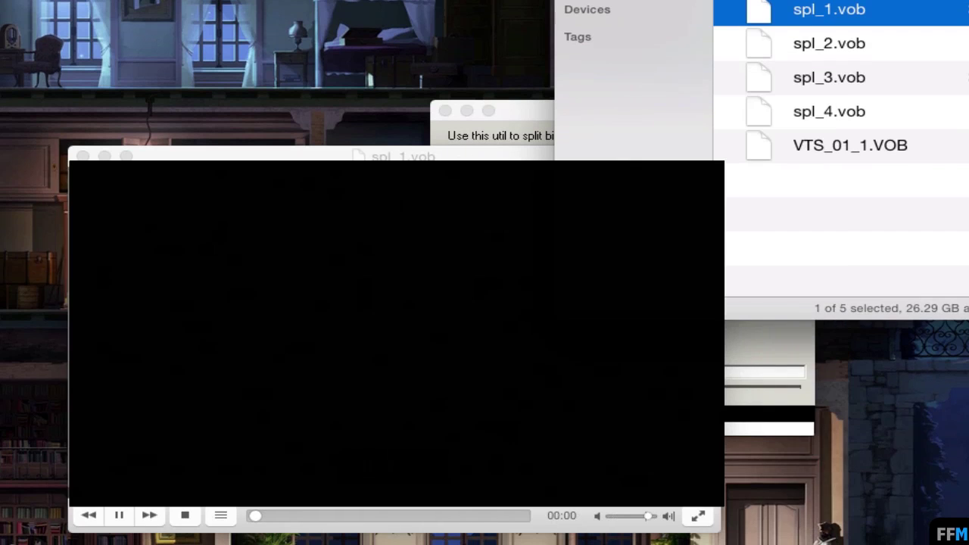
{"action": "left_click", "coordinate": [119, 515]}
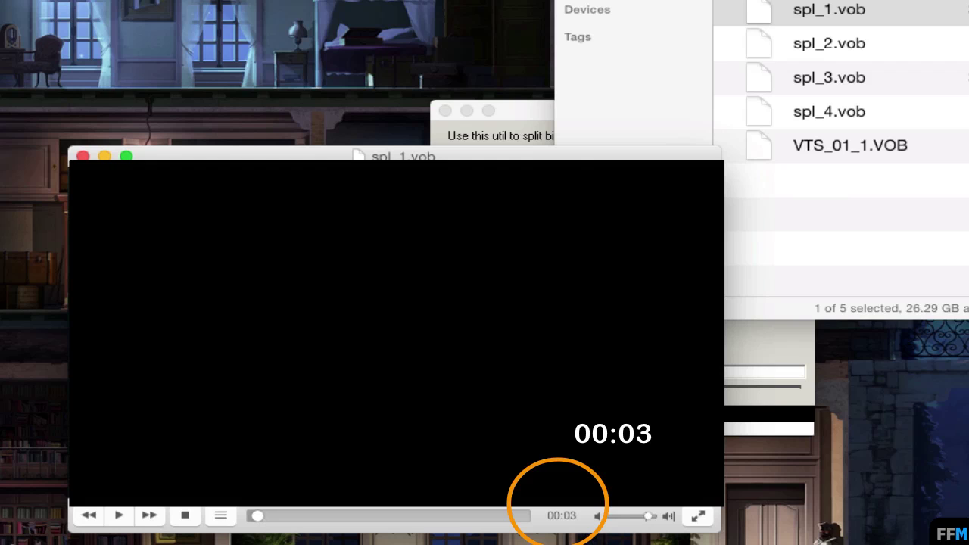
{"action": "left_click", "coordinate": [502, 515]}
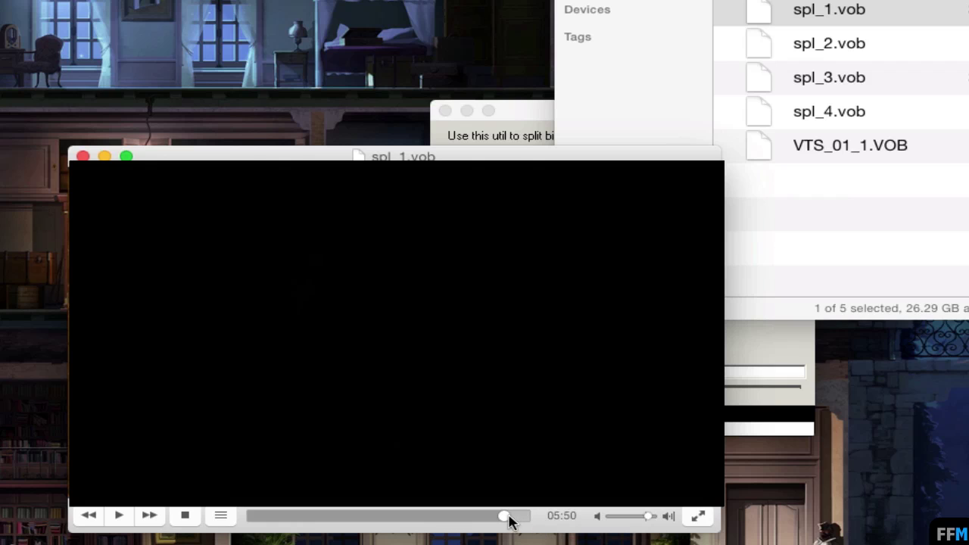
{"action": "left_click", "coordinate": [512, 517]}
{"action": "left_click", "coordinate": [119, 515]}
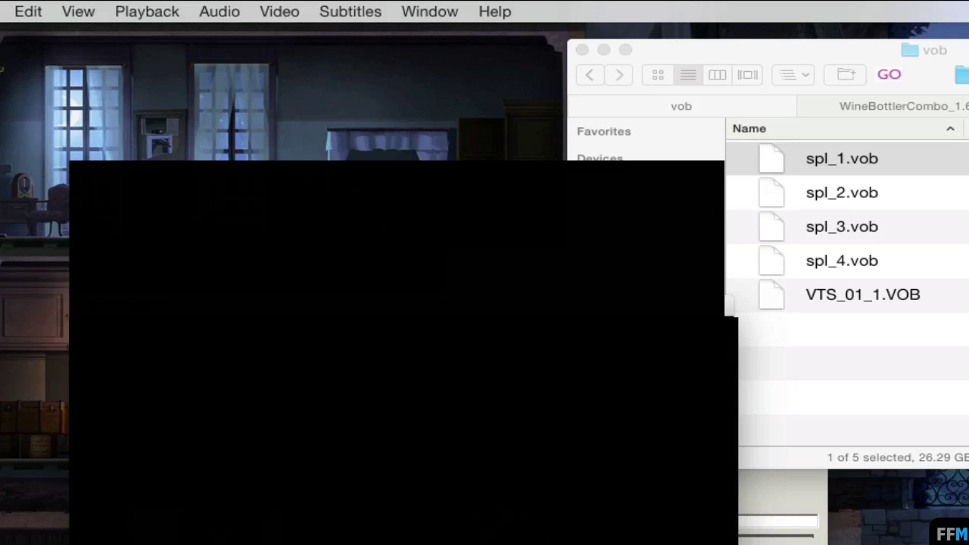
- Examine which audio tracks and subtitle tracks spl_1.vob offers, leaving both selections as they are
{"action": "left_click", "coordinate": [219, 10]}
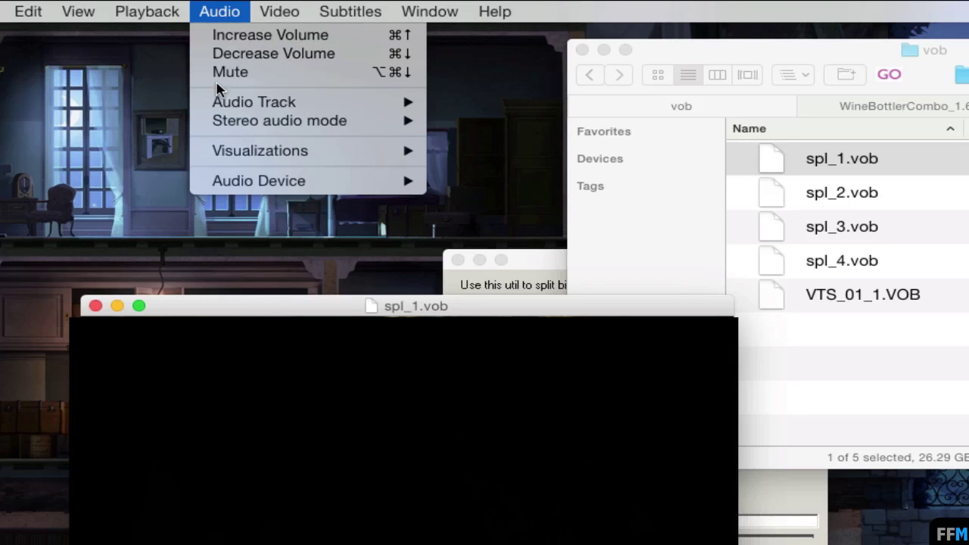
{"action": "mouse_move", "coordinate": [216, 103]}
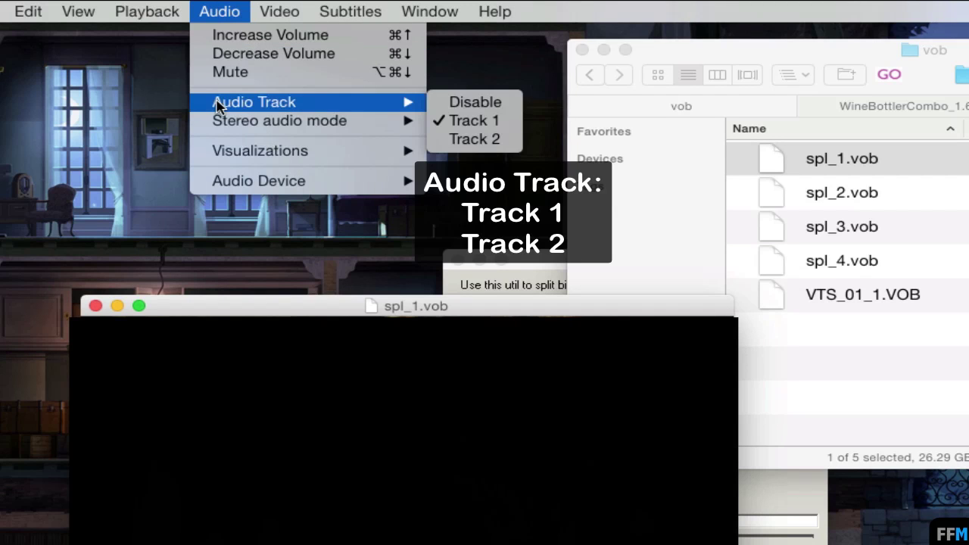
{"action": "left_click", "coordinate": [348, 12]}
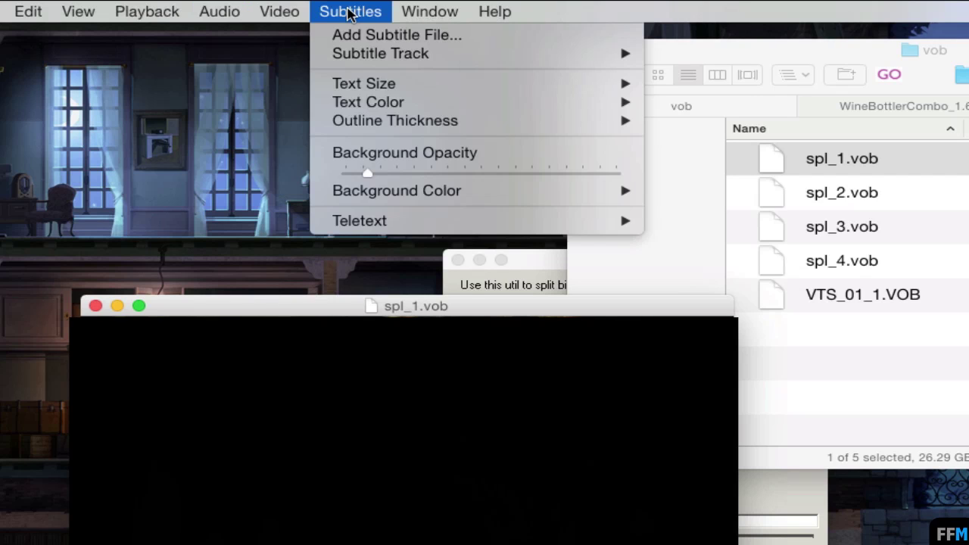
{"action": "mouse_move", "coordinate": [342, 53]}
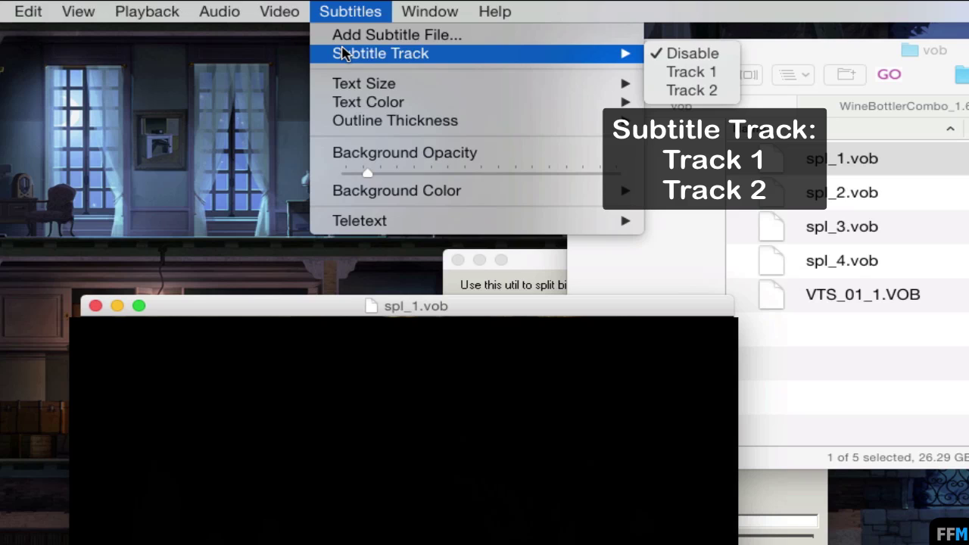
{"action": "key", "text": "Escape"}
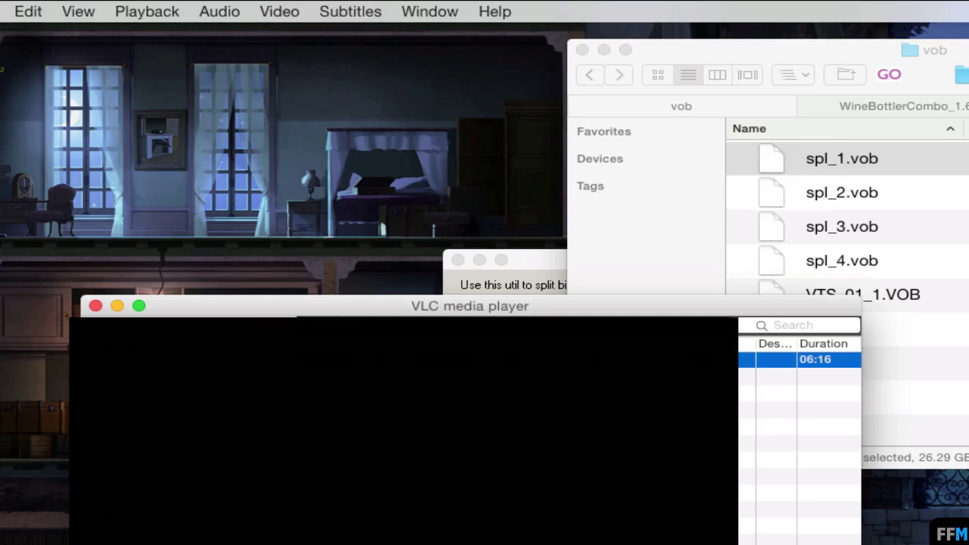
- Play spl_2.vob from the vob folder in VLC and enable subtitle Track 1
{"action": "left_click", "coordinate": [878, 162]}
{"action": "left_click", "coordinate": [833, 197]}
{"action": "left_click_drag", "start_coordinate": [831, 198], "coordinate": [408, 462]}
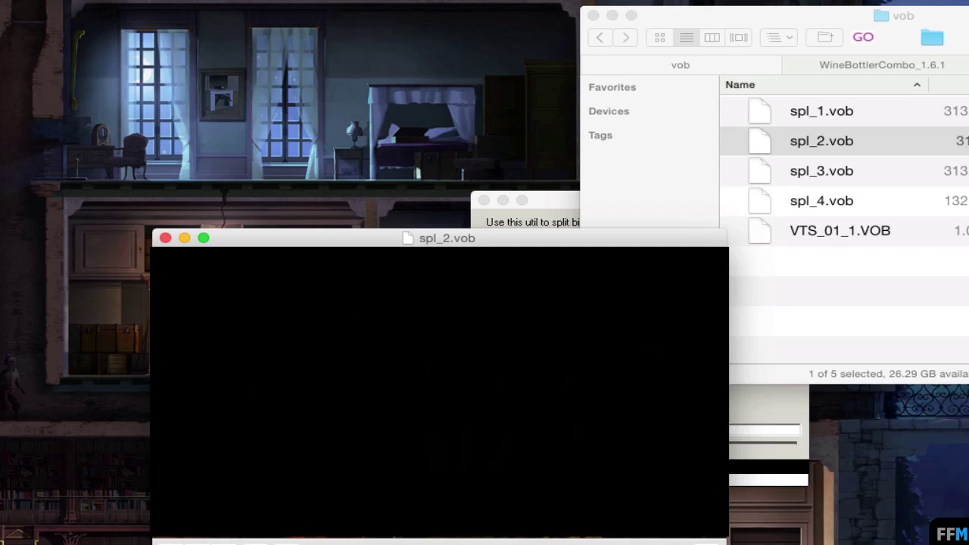
{"action": "left_click", "coordinate": [382, 2]}
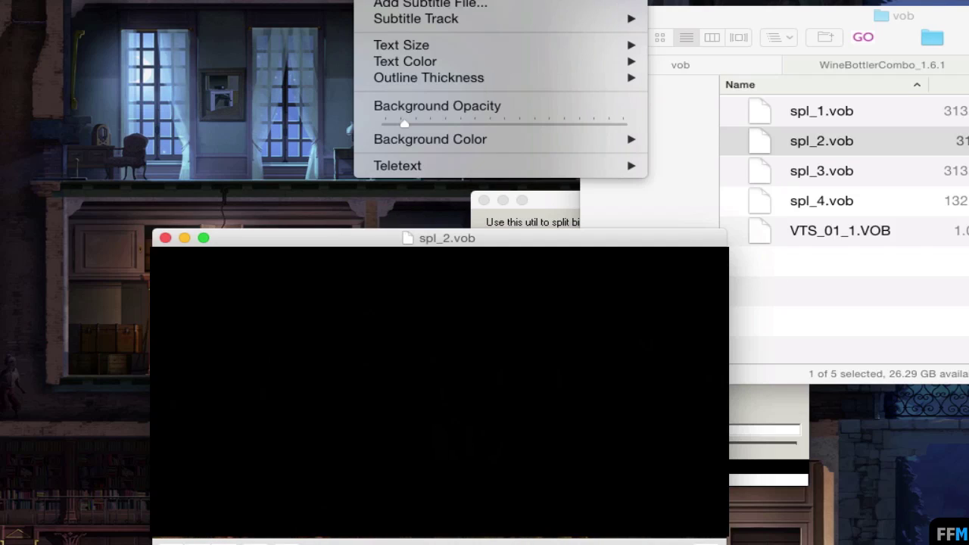
{"action": "mouse_move", "coordinate": [409, 19]}
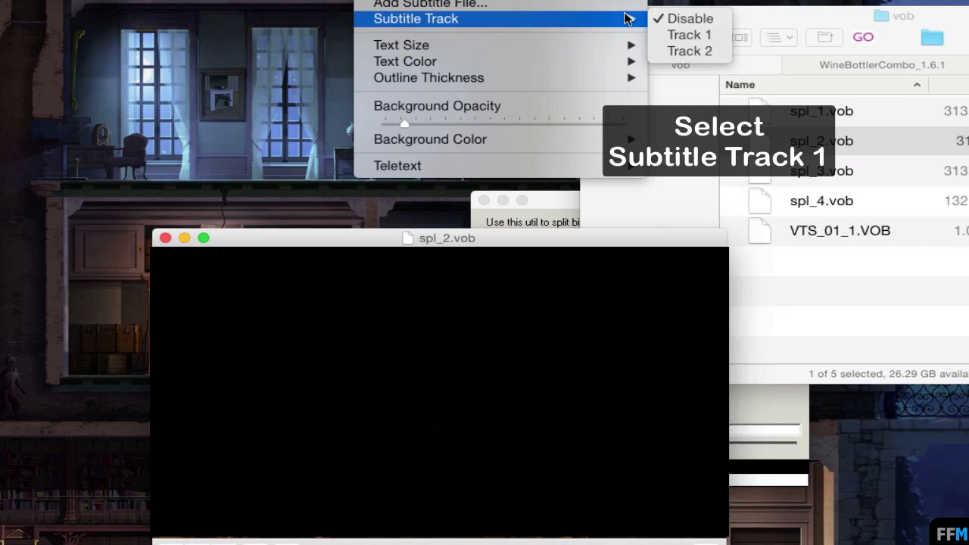
{"action": "left_click", "coordinate": [659, 35]}
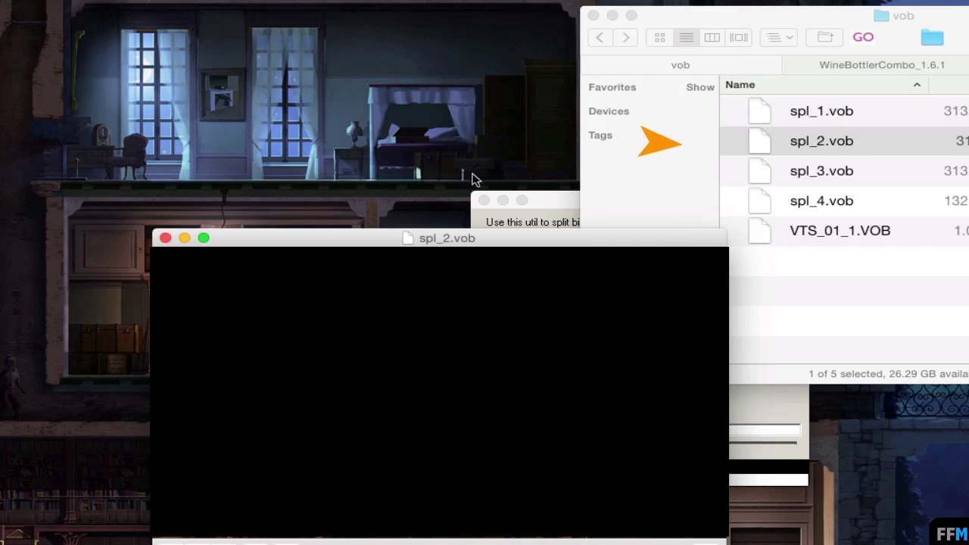